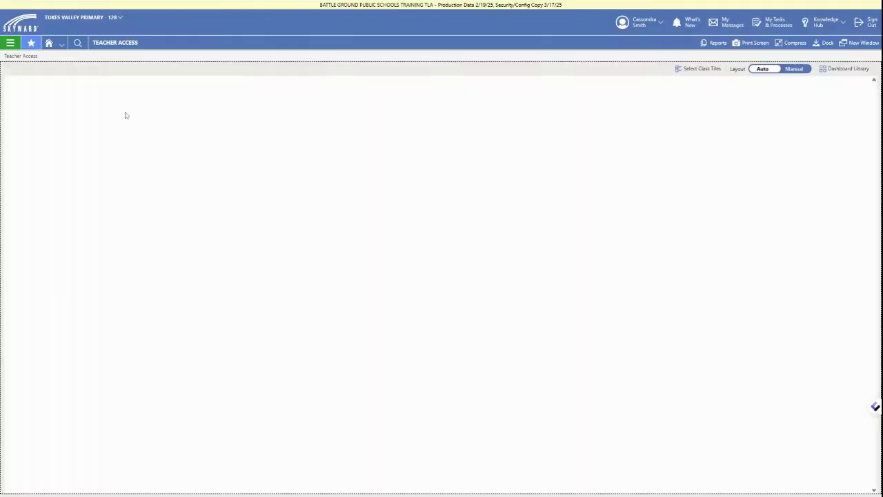
Navigate through the main menu to the empty Teacher Access Message Center
{"action": "left_click", "coordinate": [10, 43]}
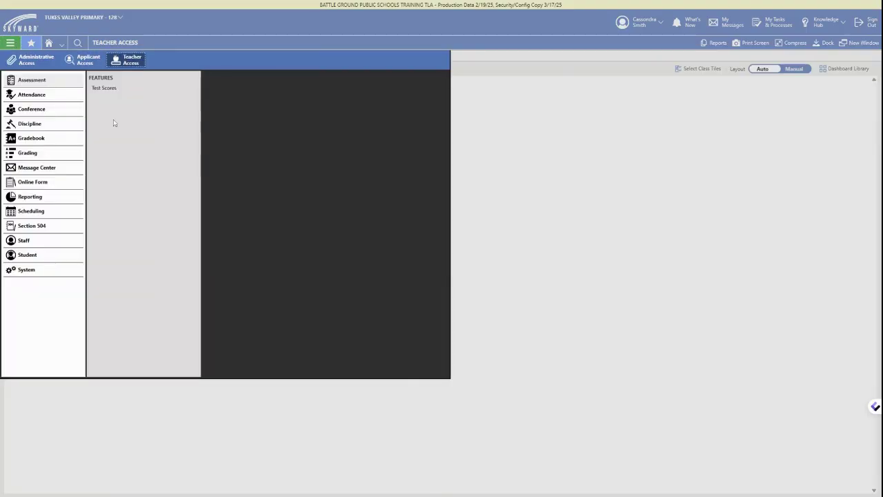
{"action": "left_click", "coordinate": [42, 169]}
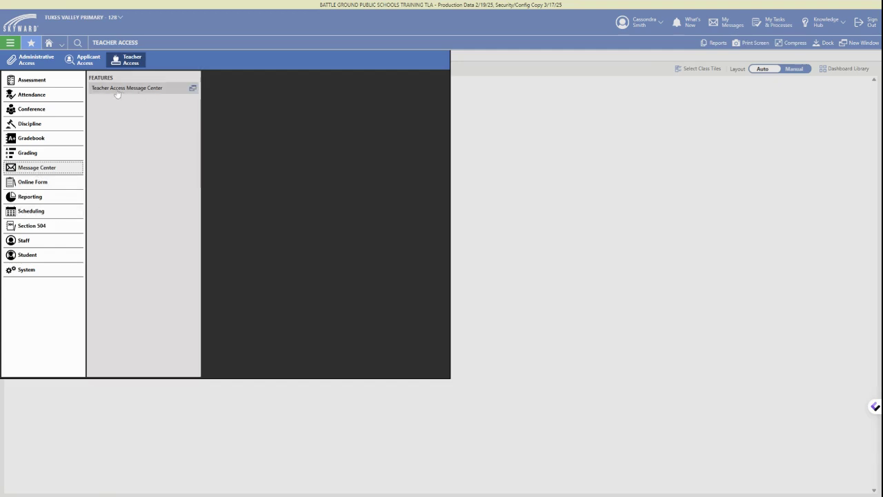
{"action": "left_click", "coordinate": [144, 89]}
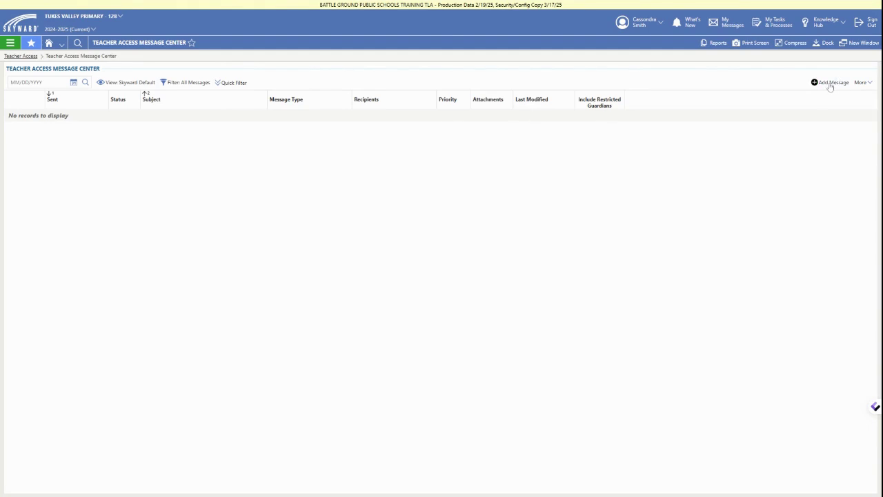
Add a new message with Recipients set to Students and Guardians checked under Send CC to
{"action": "left_click", "coordinate": [830, 84]}
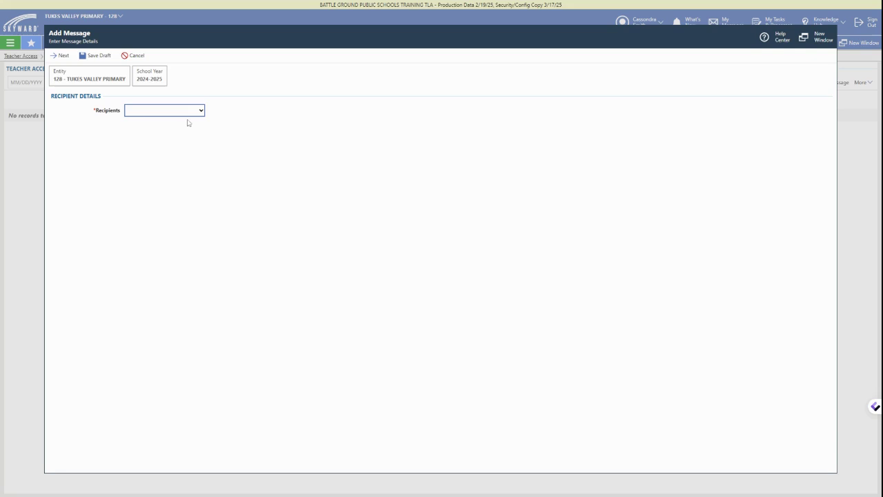
{"action": "left_click", "coordinate": [164, 122]}
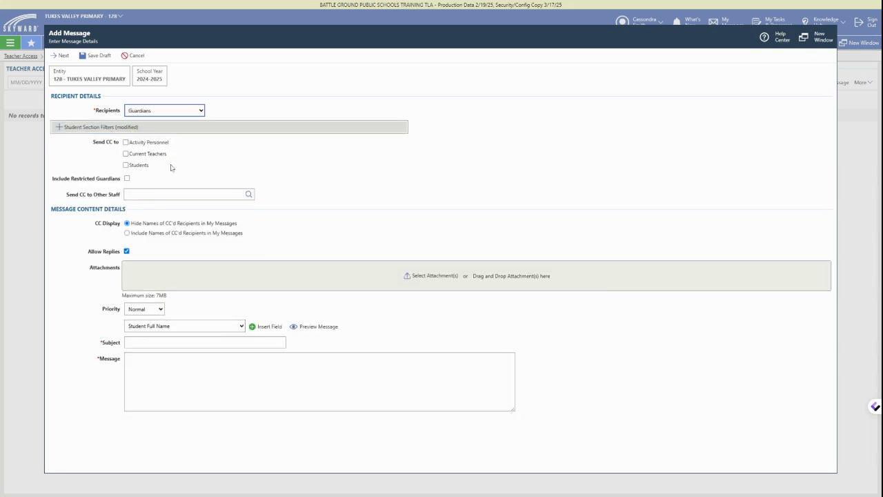
{"action": "left_click", "coordinate": [195, 113]}
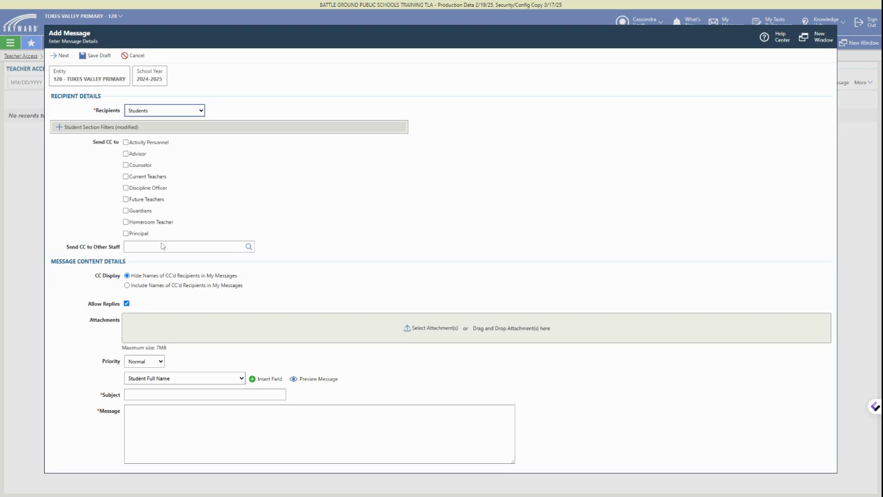
{"action": "left_click", "coordinate": [125, 210]}
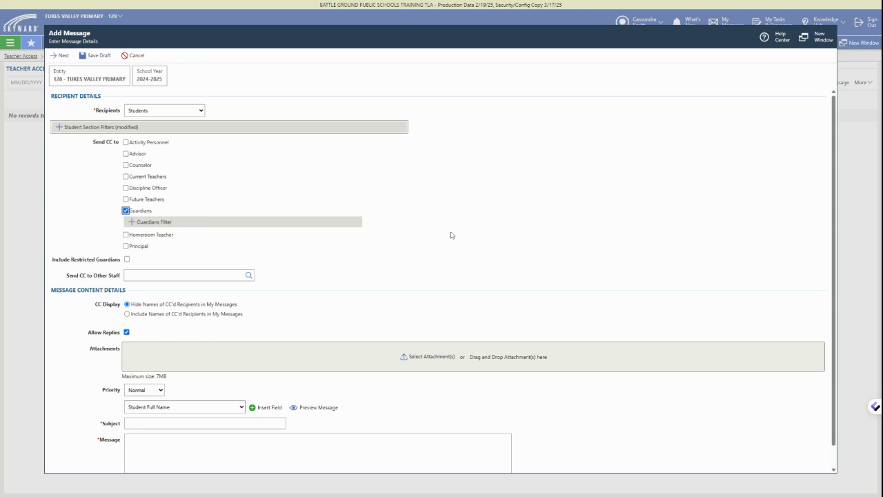
{"action": "scroll", "coordinate": [451, 236], "scroll_direction": "down", "scroll_amount": 1}
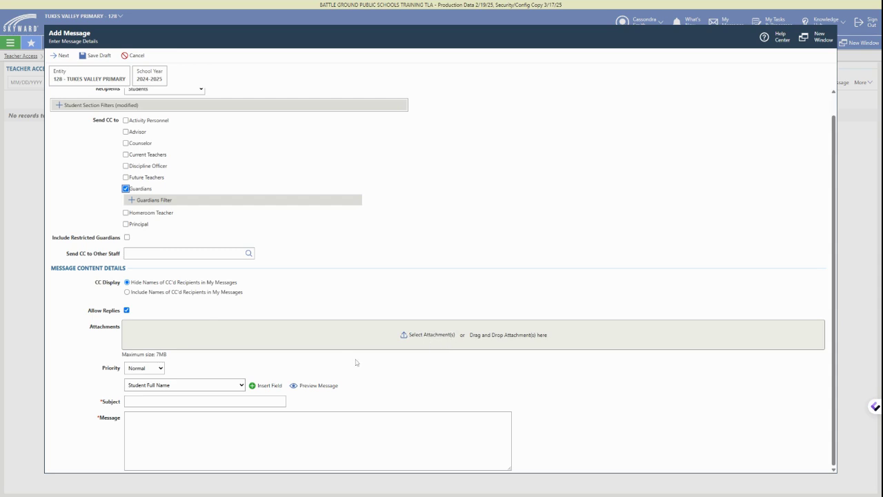
Enter subject 'Permission Slips' and a body asking for field trip permission slips by Friday
{"action": "left_click", "coordinate": [205, 401]}
{"action": "type", "text": "Permission Slips"}
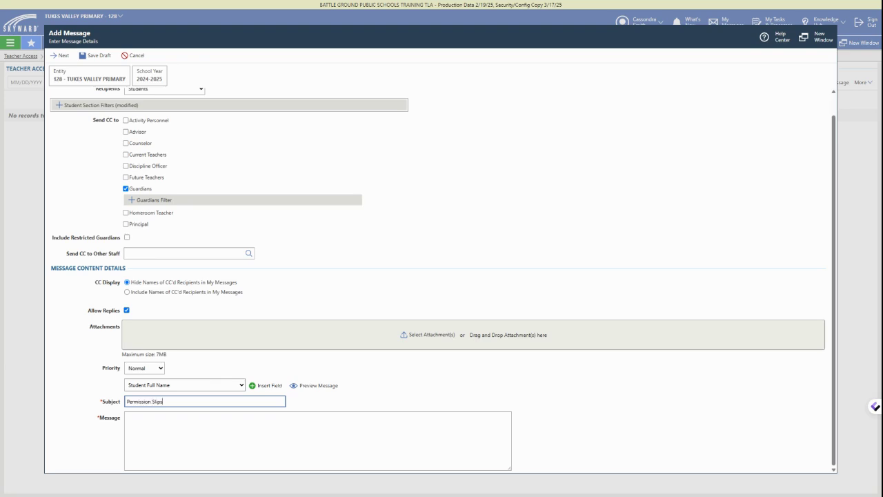
{"action": "key", "text": "Tab"}
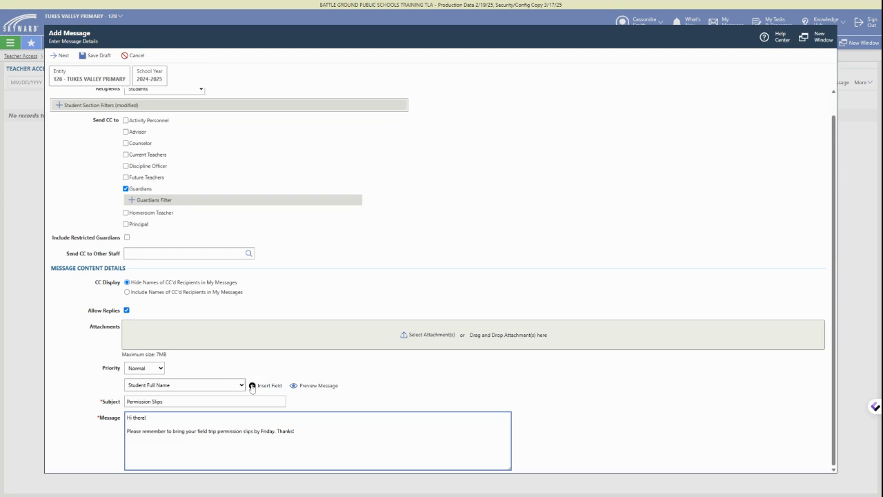
{"action": "left_click", "coordinate": [238, 385]}
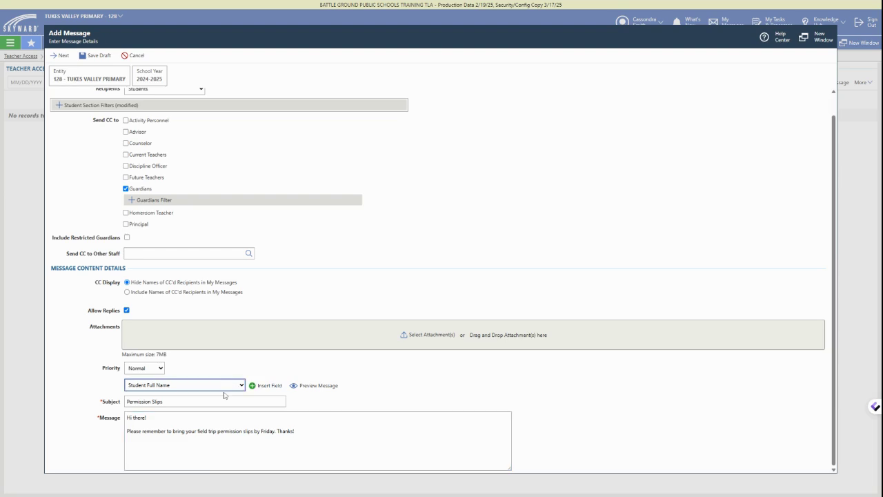
{"action": "left_click", "coordinate": [363, 389]}
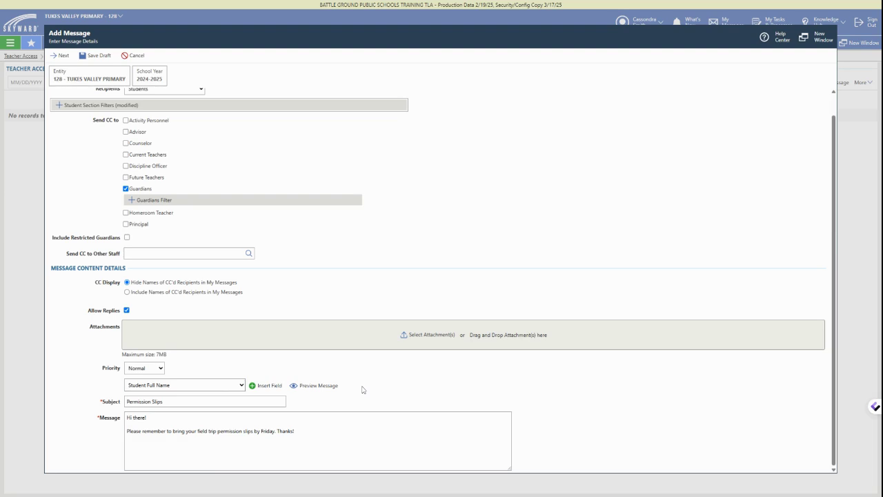
{"action": "left_click", "coordinate": [311, 388]}
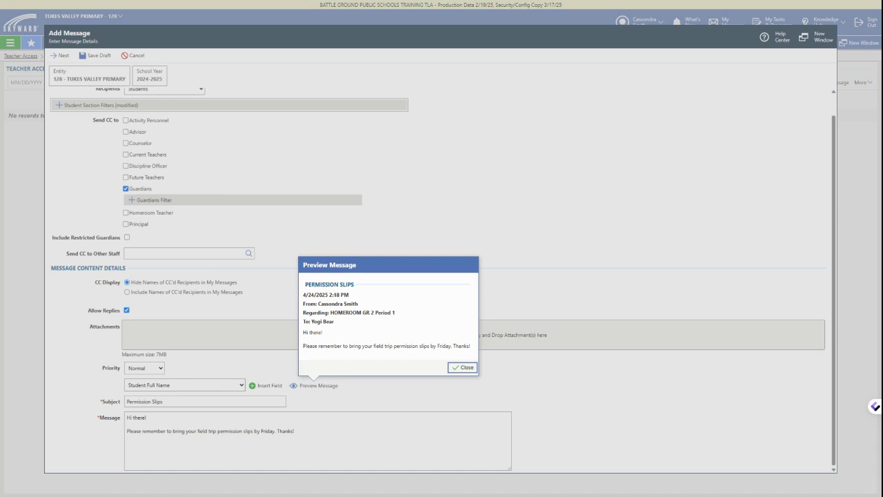
{"action": "left_click", "coordinate": [464, 367]}
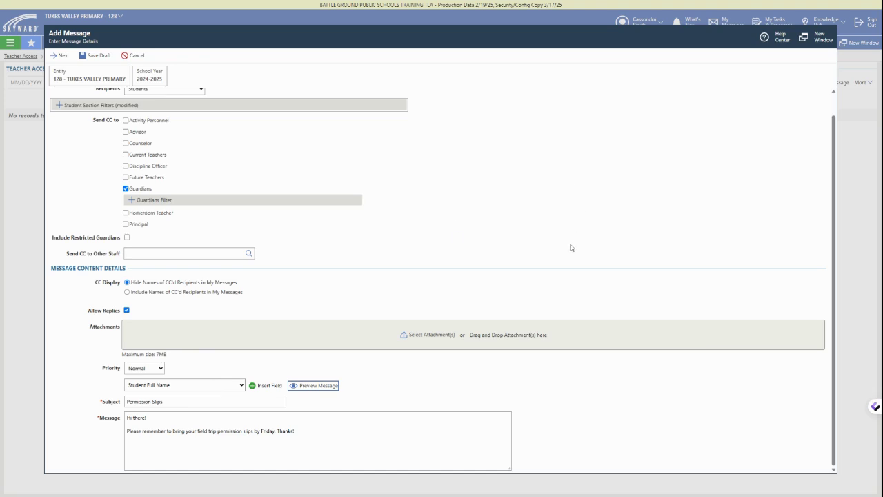
{"action": "scroll", "coordinate": [587, 266], "scroll_direction": "up", "scroll_amount": 1}
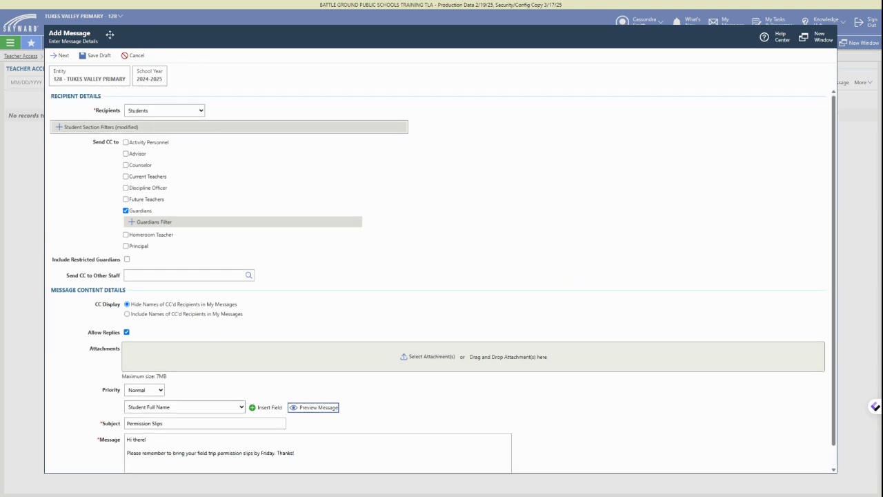
Go to the Review and Send Message screen showing one student recipient
{"action": "left_click", "coordinate": [62, 56]}
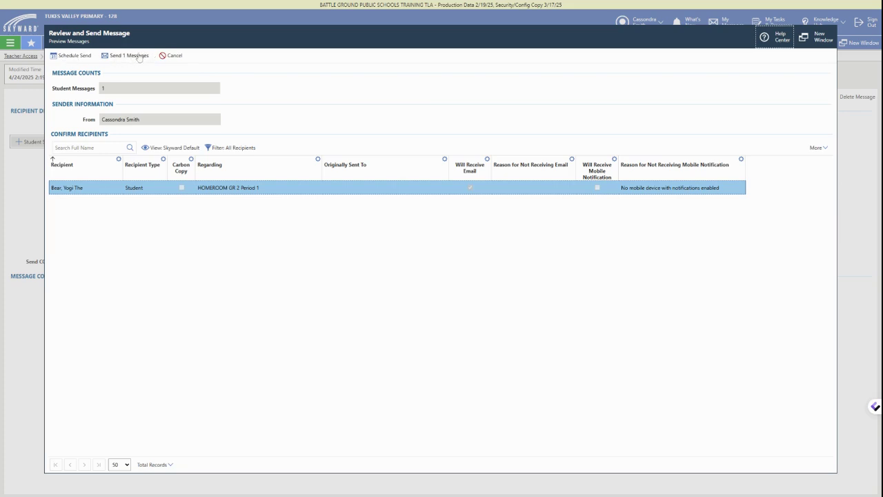
Schedule the message to send on 04/28/2025 at 02:19 PM and save it
{"action": "left_click", "coordinate": [65, 58]}
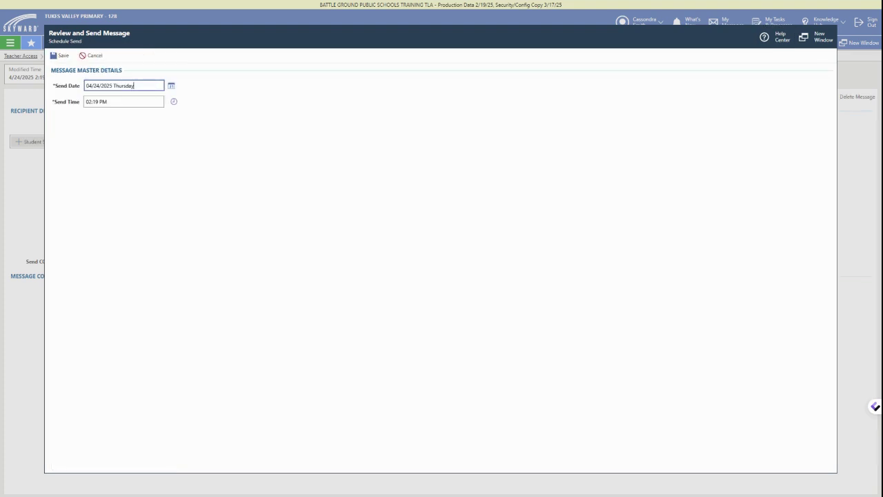
{"action": "left_click", "coordinate": [172, 86]}
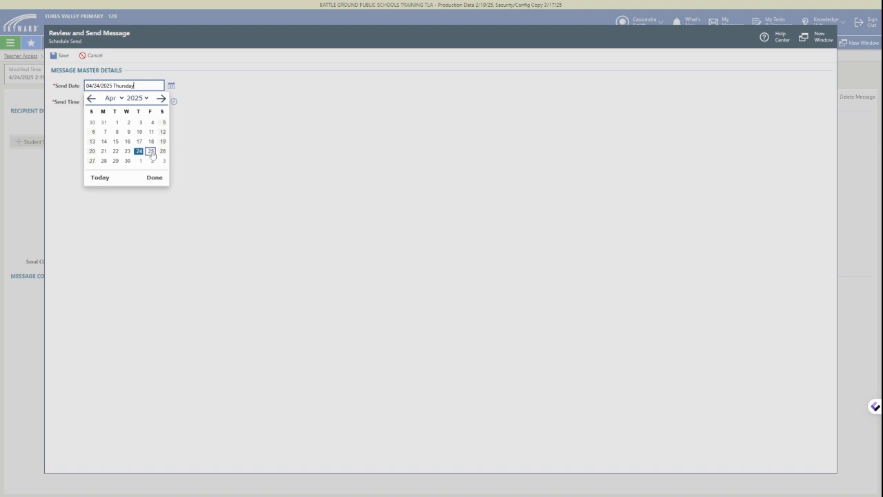
{"action": "left_click", "coordinate": [104, 161]}
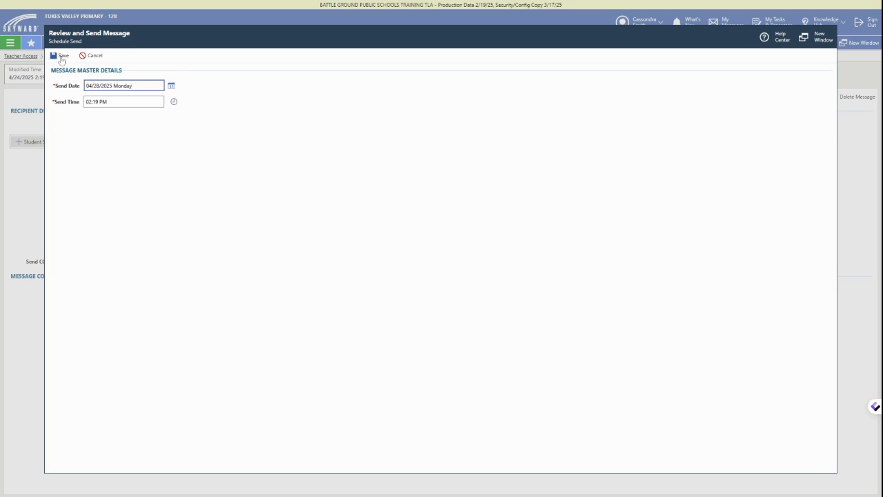
{"action": "left_click", "coordinate": [54, 57]}
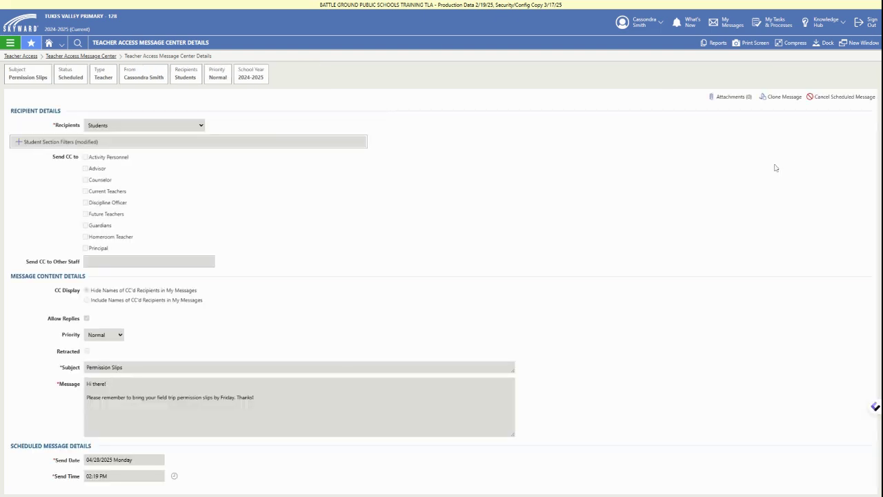
Return to the Message Center list and show the district's school list from the header dropdown
{"action": "left_click", "coordinate": [100, 56]}
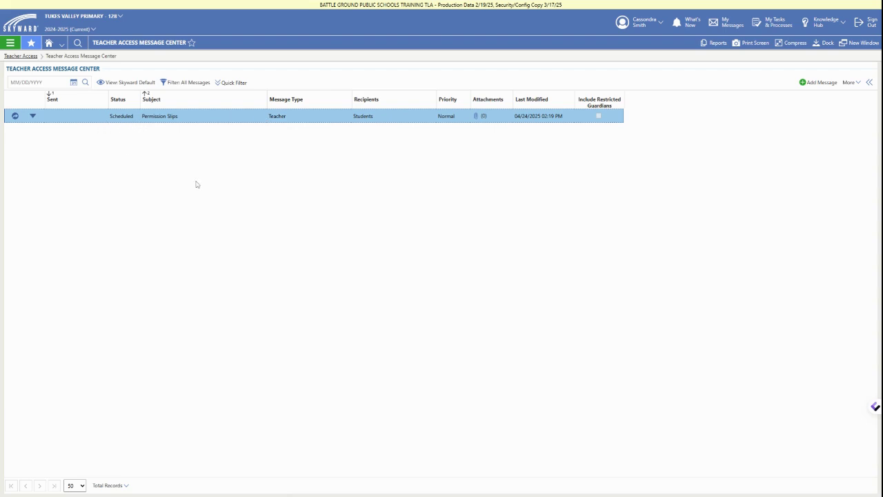
{"action": "left_click", "coordinate": [116, 16]}
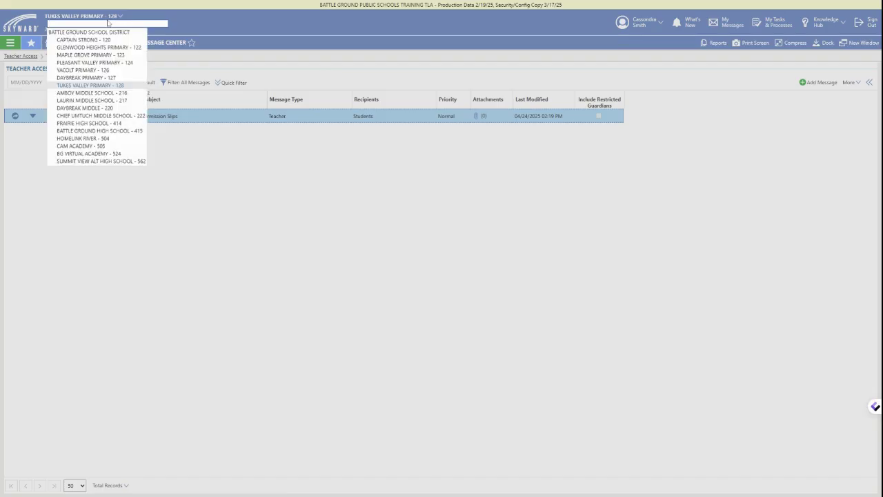
{"action": "left_click", "coordinate": [113, 127]}
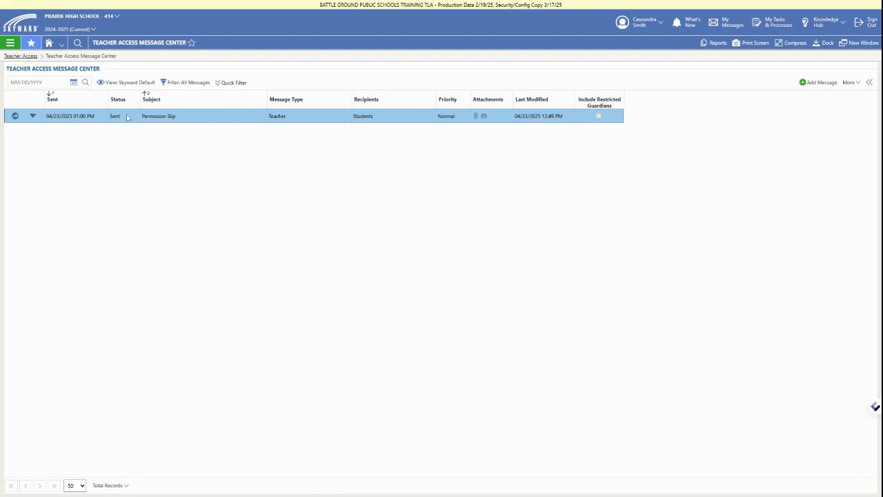
{"action": "left_click", "coordinate": [32, 116]}
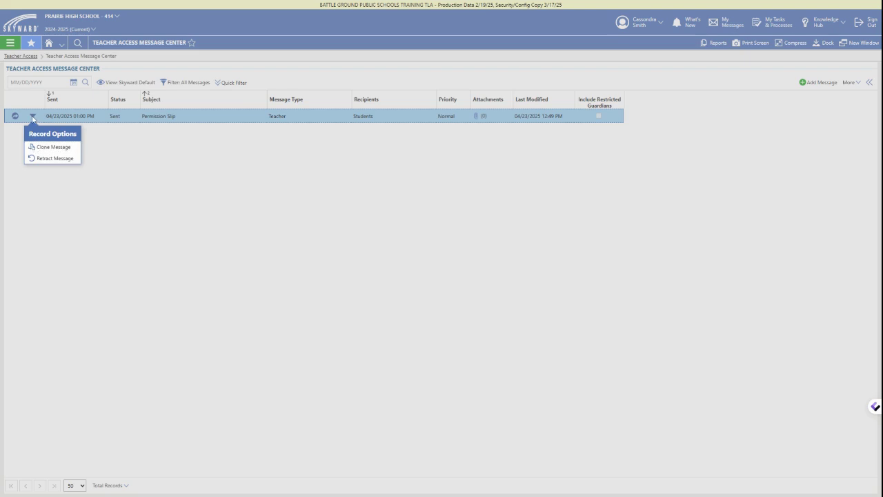
{"action": "left_click", "coordinate": [12, 125]}
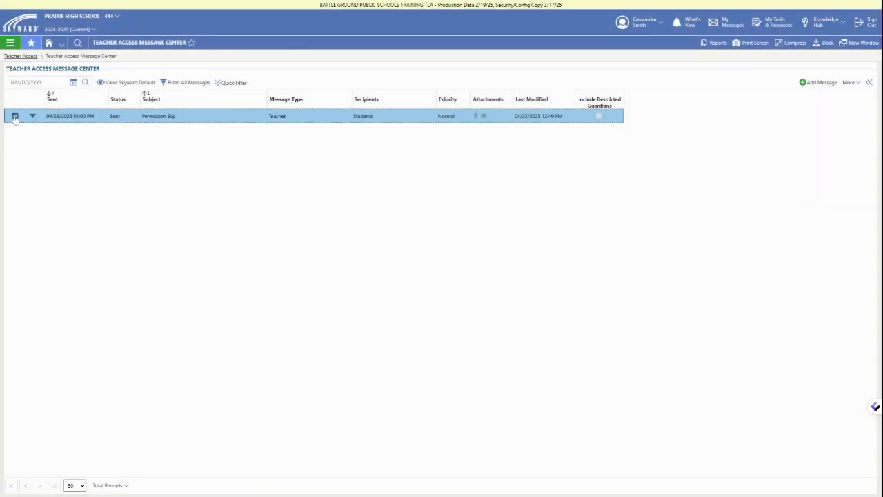
{"action": "left_click", "coordinate": [15, 117]}
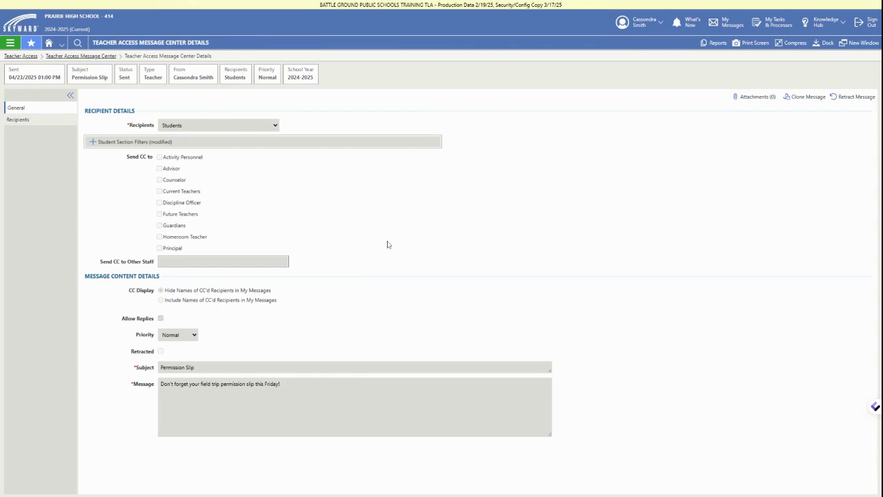
{"action": "left_click", "coordinate": [69, 56]}
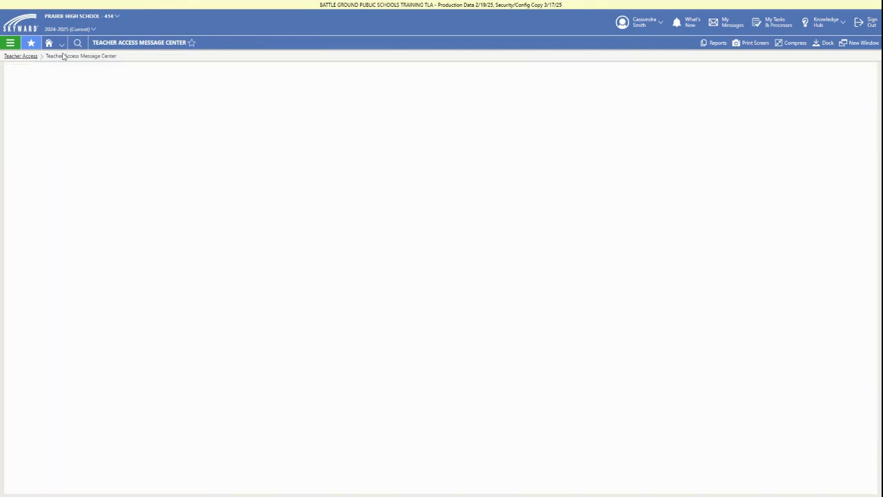
{"action": "left_click", "coordinate": [80, 17]}
{"action": "left_click", "coordinate": [90, 87]}
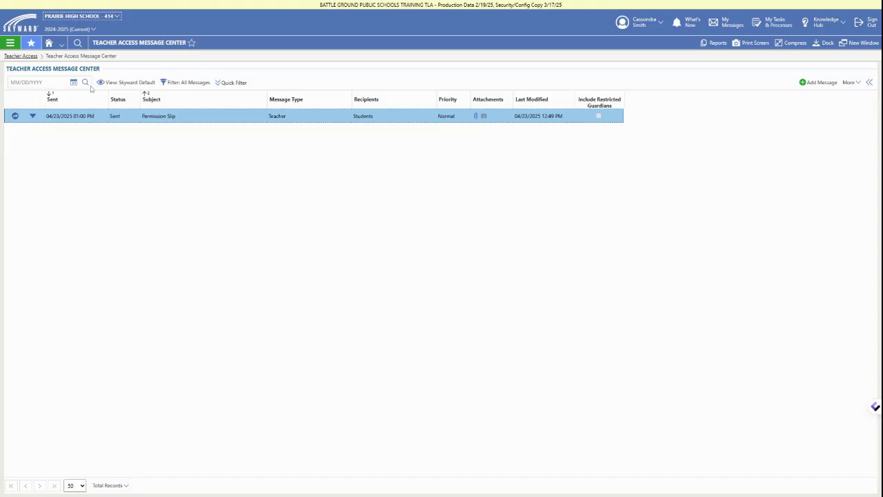